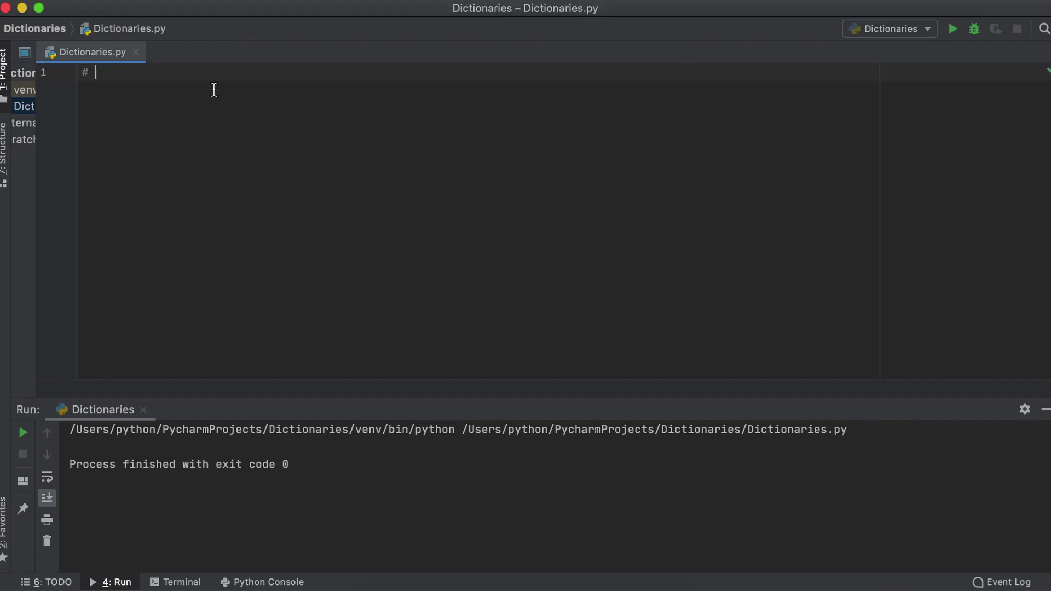
{"action": "type", "text": "are going to be talking about Dictionaries in Python!"}
Step: Write the two intro comment lines about Python dictionaries, fixing stray words along the way
{"action": "key", "text": "Return"}
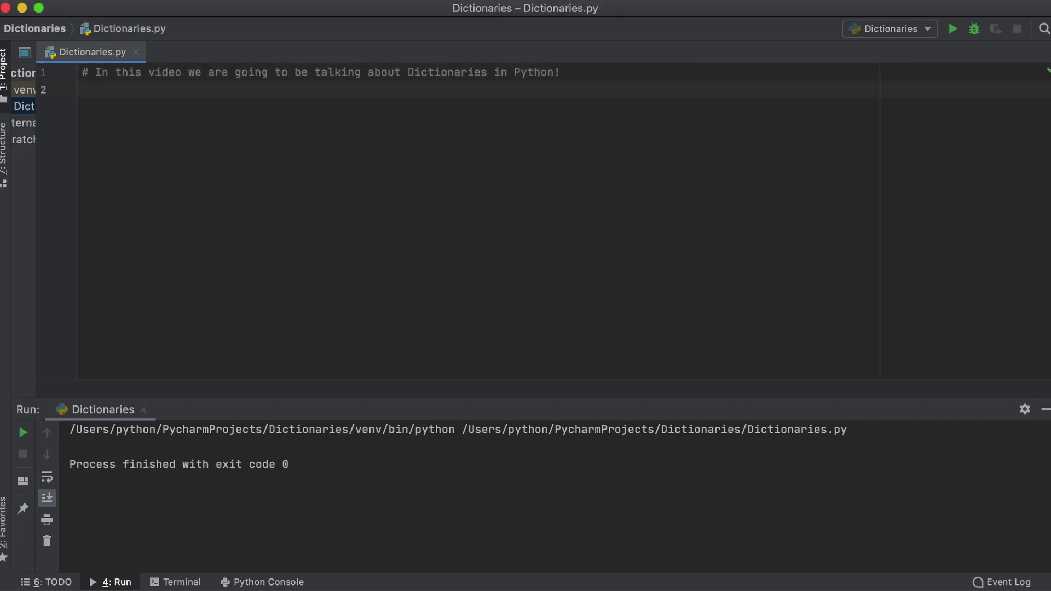
{"action": "left_click", "coordinate": [593, 71]}
{"action": "type", "text": "We'll talk about what they are and you"}
{"action": "key", "text": "BackSpace"}
{"action": "key", "text": "BackSpace"}
{"action": "key", "text": "BackSpace"}
{"action": "type", "text": "how"}
{"action": "key", "text": "Return"}
{"action": "type", "text": "# you can go about implementing them into you Python code."}
{"action": "key", "text": "Left"}
{"action": "type", "text": "s"}
{"action": "key", "text": "Down"}
{"action": "key", "text": "Return"}
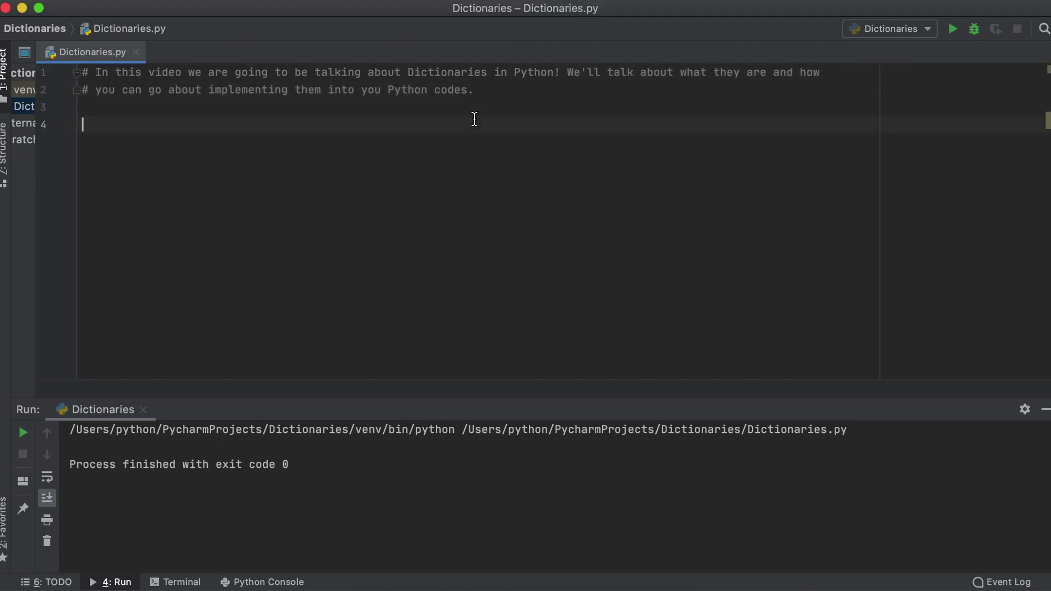
{"action": "type", "text": "# you"}
{"action": "key", "text": "BackSpace"}
{"action": "key", "text": "BackSpace"}
{"action": "key", "text": "BackSpace"}
{"action": "type", "text": "Key Word: Definti"}
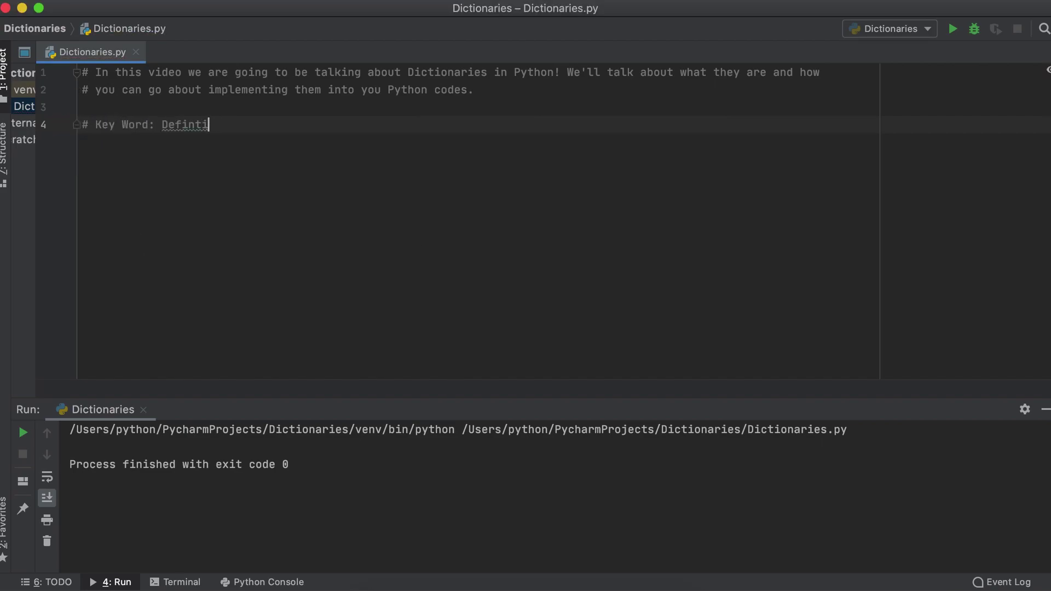
{"action": "key", "text": "BackSpace"}
{"action": "key", "text": "BackSpace"}
{"action": "type", "text": "ition of Key-Word."}
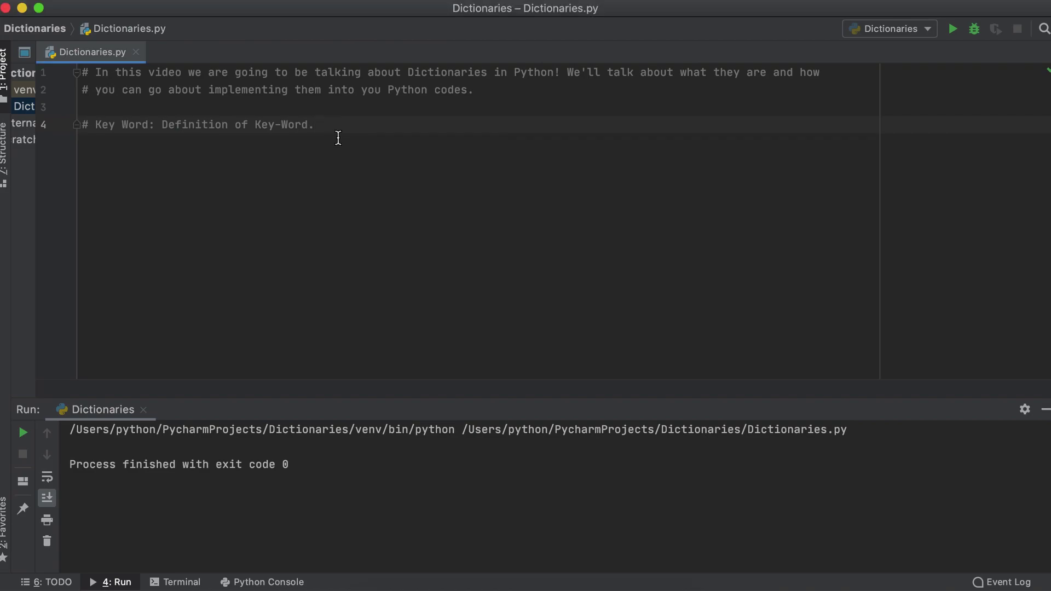
Step: Add the '# Regular Dictionary:', '# Key Word: ...', '# Python Dictionary:' and '# Key: Value' comments
{"action": "key", "text": "Return"}
{"action": "key", "text": "Return"}
{"action": "left_click", "coordinate": [285, 110]}
{"action": "key", "text": "Return"}
{"action": "type", "text": "# Regular Dictionary:"}
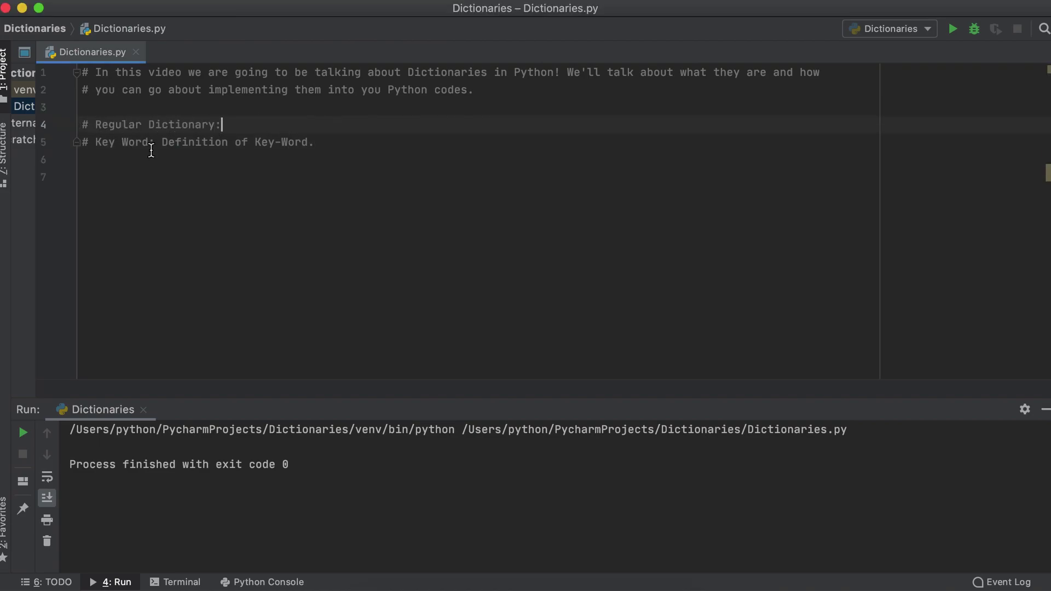
{"action": "left_click", "coordinate": [464, 162]}
{"action": "type", "text": "# Python Dictionary:"}
{"action": "key", "text": "Return"}
{"action": "type", "text": "# Key: Value"}
{"action": "key", "text": "Return"}
{"action": "key", "text": "Return"}
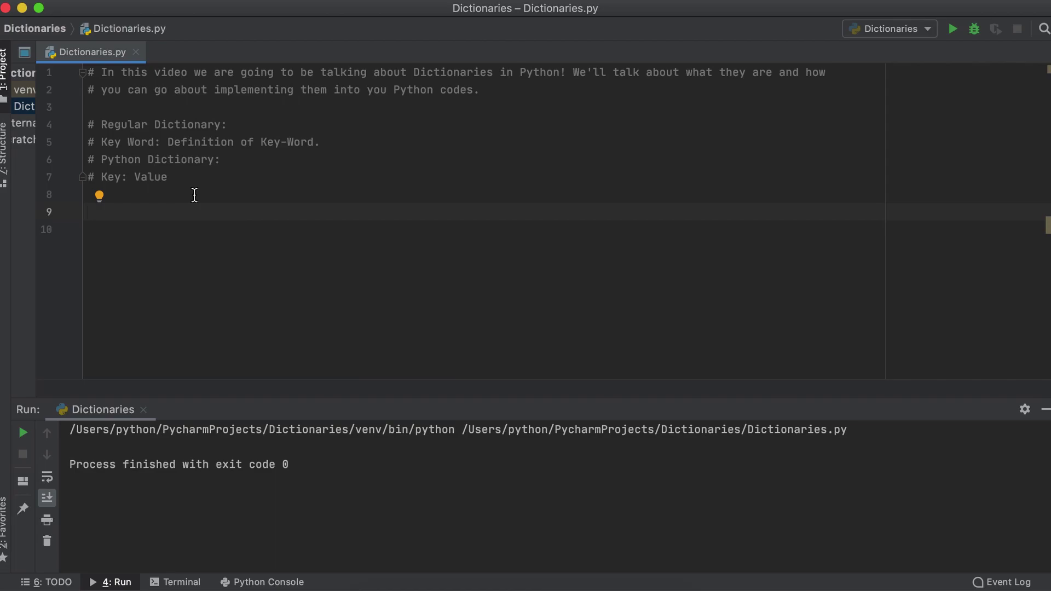
{"action": "left_click", "coordinate": [256, 227]}
Step: On line 9, enter Youtube_Metrics = {'Name': 'StudySession', 'Subscribers': 250, 'Views': 45000}
{"action": "key", "text": "Up"}
{"action": "type", "text": "Youtube_Metrics = "}
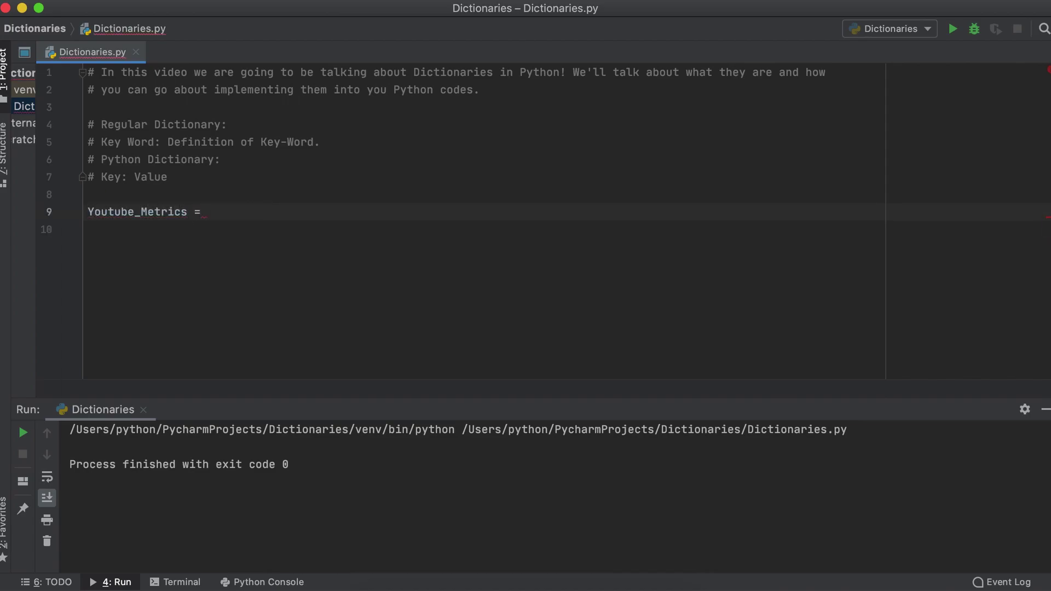
{"action": "type", "text": "{'Name': 'StudySession', 'Subscribers': 250, 'Views': 45000}"}
{"action": "key", "text": "Return"}
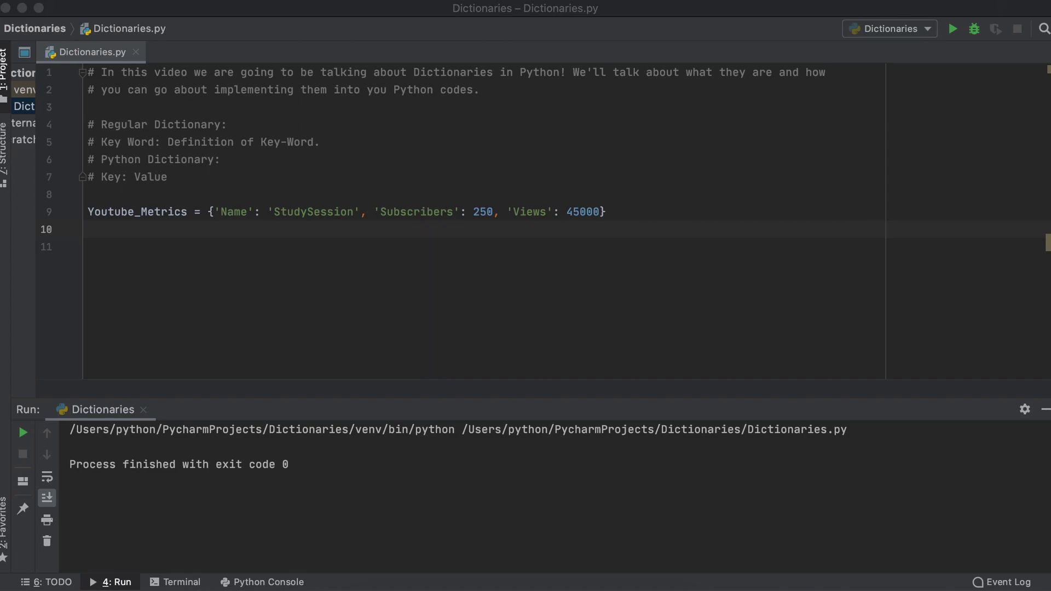
Step: Add Youtube_Metrics['Watch Time'] = '200 hours' under a comment, followed by print(Youtube_Metrics)
{"action": "key", "text": "Return"}
{"action": "type", "text": "# To append a key-value pair to a dictionary in Python:"}
{"action": "key", "text": "Return"}
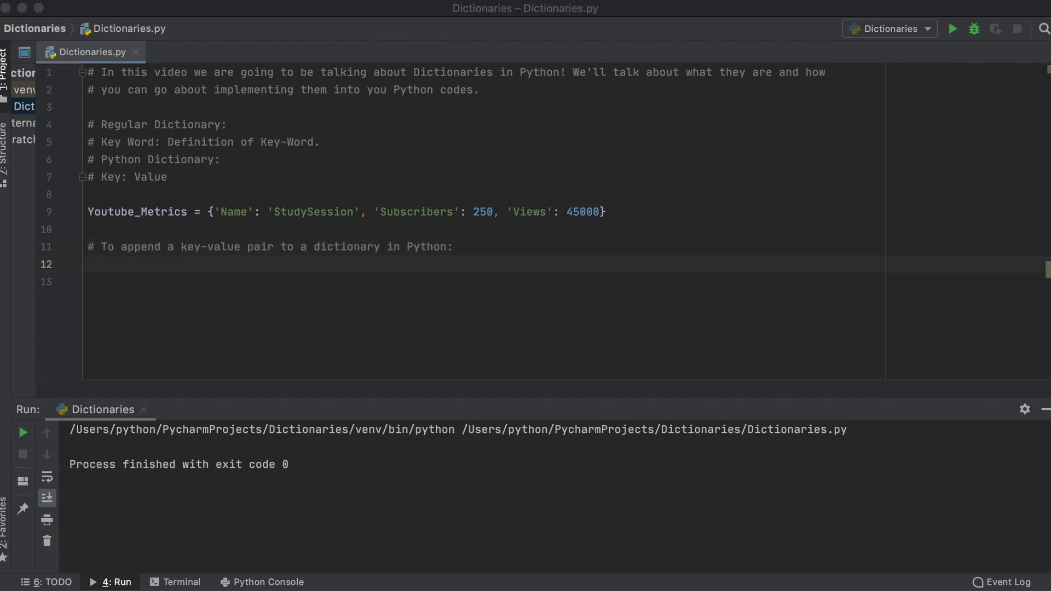
{"action": "type", "text": "Youtube_Met"}
{"action": "key", "text": "Return"}
{"action": "type", "text": "["}
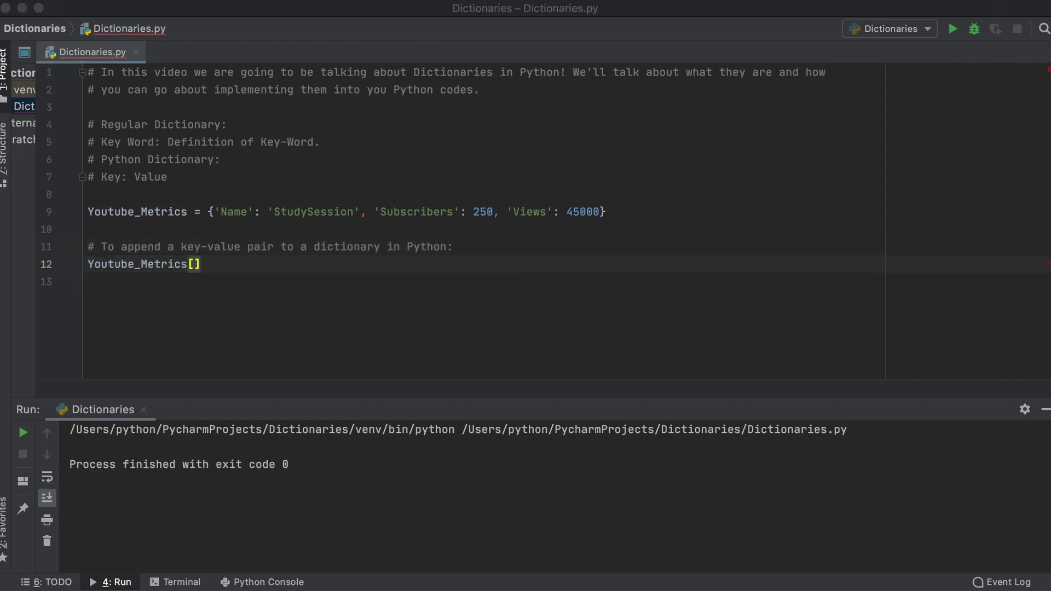
{"action": "type", "text": "'Watch Time'] = "}
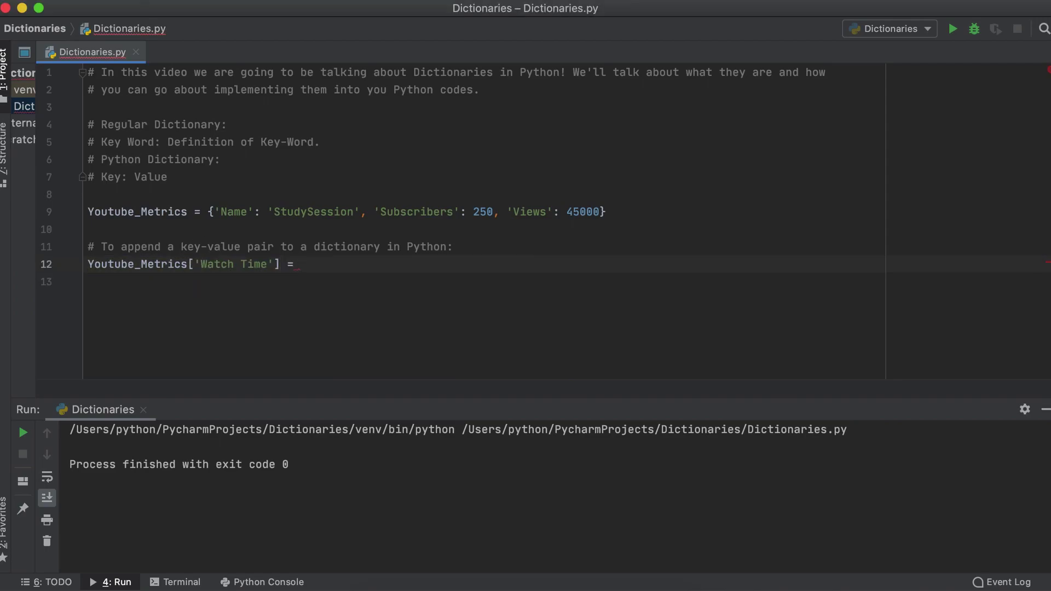
{"action": "type", "text": "'200 hours"}
{"action": "key", "text": "Return"}
{"action": "key", "text": "Return"}
{"action": "type", "text": "print("}
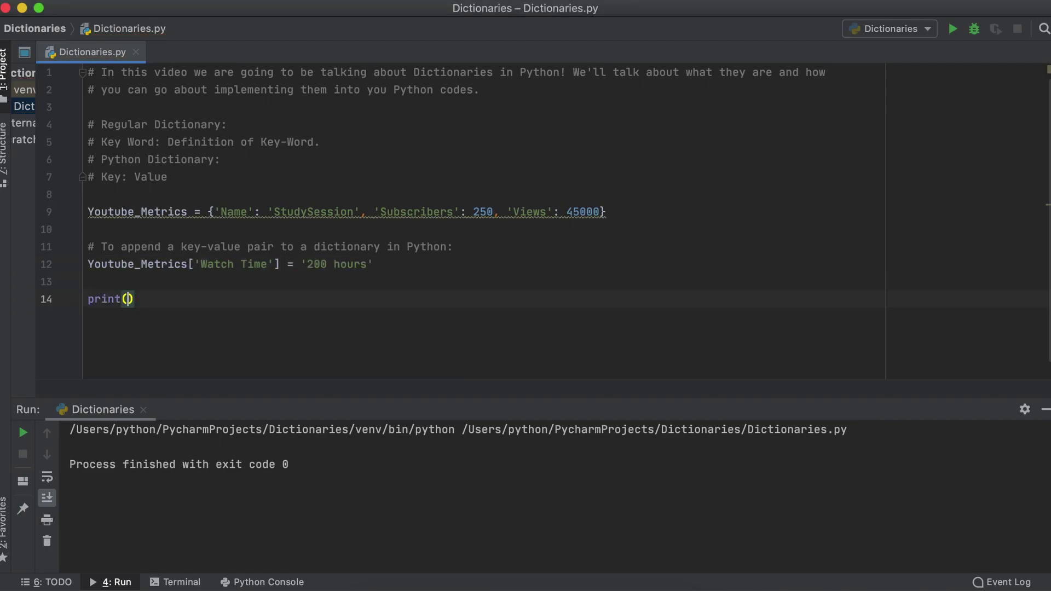
{"action": "type", "text": "You"}
{"action": "key", "text": "Return"}
Step: Run the script, highlight the 'Watch Time' pair in the output, and tidy the blank lines
{"action": "left_click", "coordinate": [953, 28]}
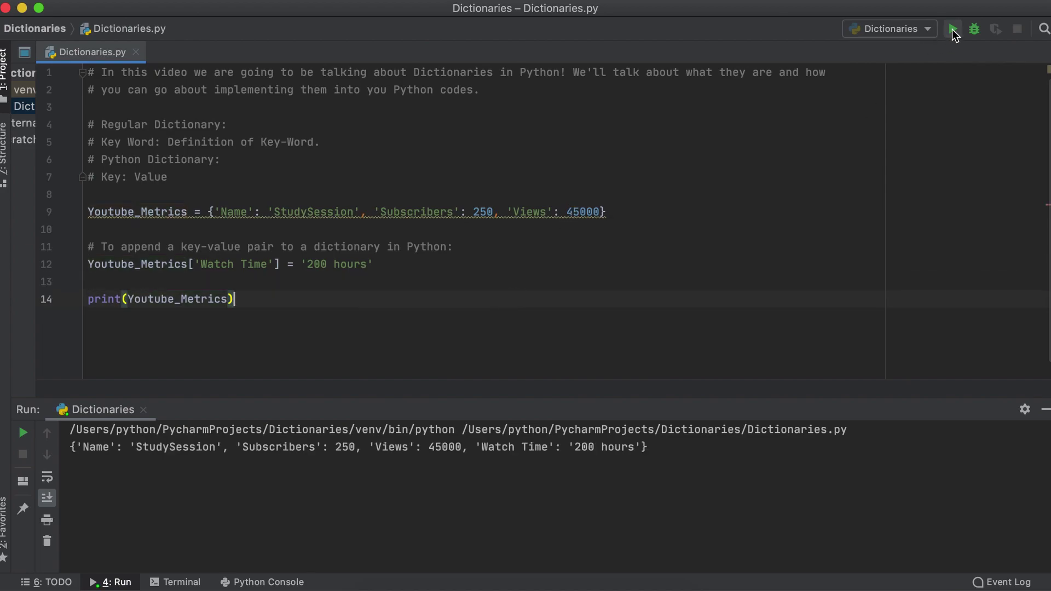
{"action": "left_click_drag", "start_coordinate": [474, 449], "coordinate": [646, 448]}
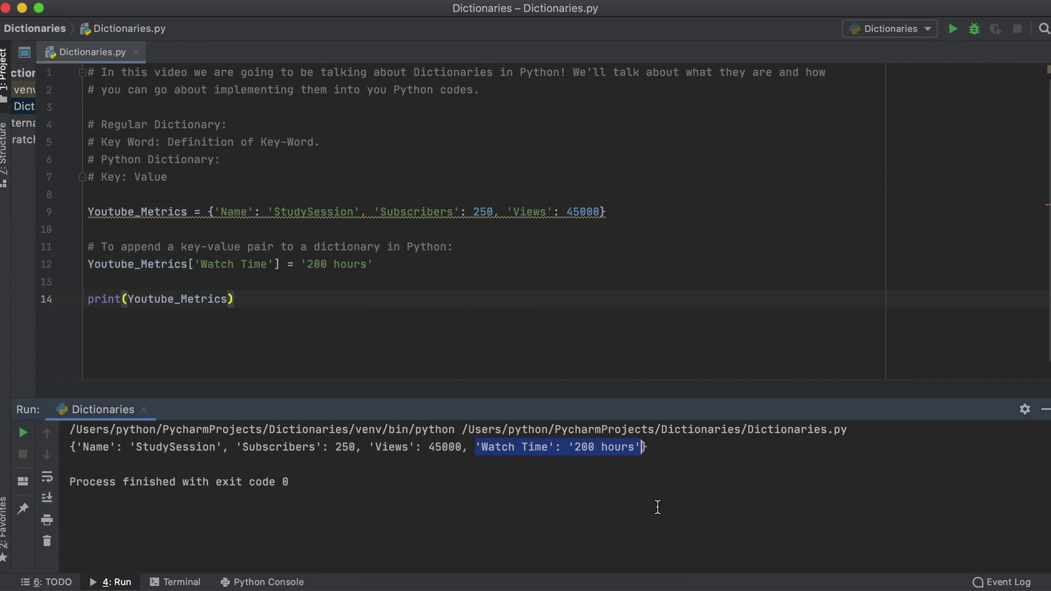
{"action": "left_click", "coordinate": [127, 280]}
{"action": "key", "text": "Delete"}
{"action": "key", "text": "End"}
{"action": "key", "text": "Return"}
{"action": "key", "text": "Return"}
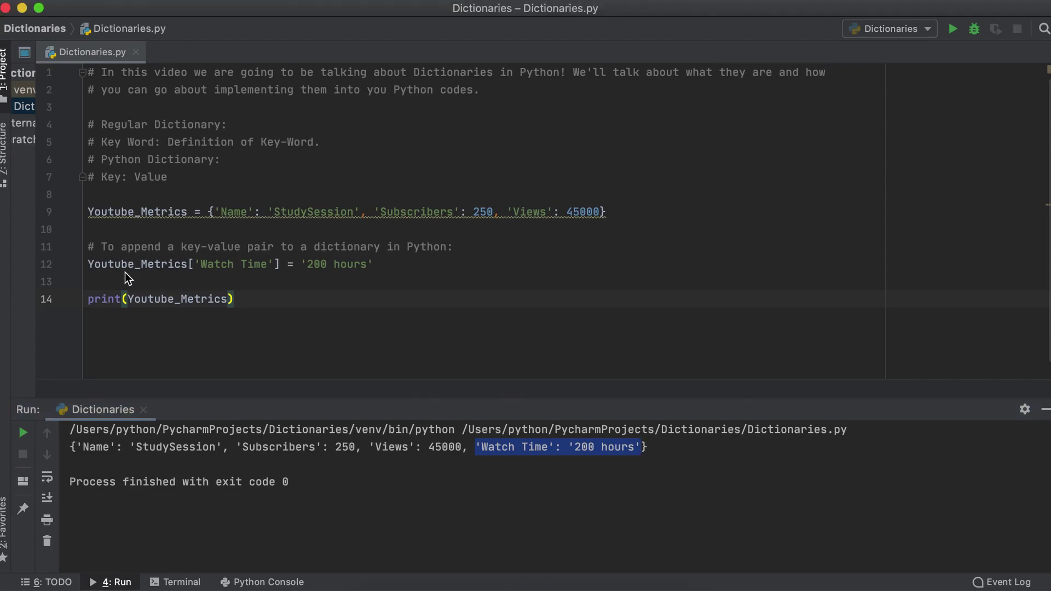
{"action": "type", "text": "# To call a value from a key in Python Dictionaries:"}
Step: Add print(Youtube_Metrics['Name']), comment out lines 12–13, and run to print StudySession
{"action": "key", "text": "Return"}
{"action": "type", "text": "print(Youtube_Metrics['Name"}
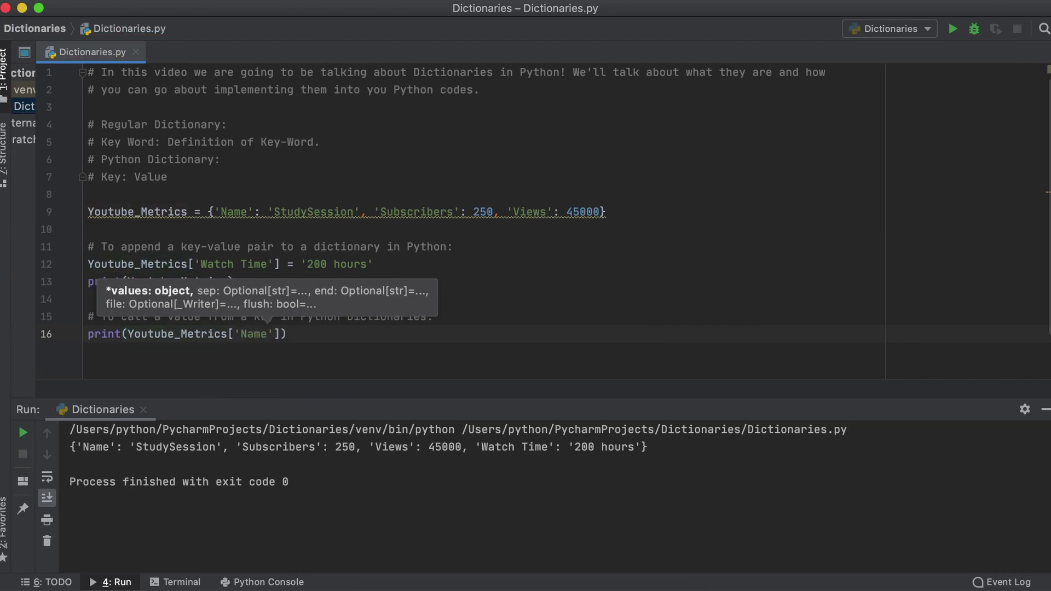
{"action": "left_click_drag", "start_coordinate": [246, 281], "coordinate": [82, 265]}
{"action": "key", "text": "ctrl+slash"}
{"action": "left_click", "coordinate": [386, 343]}
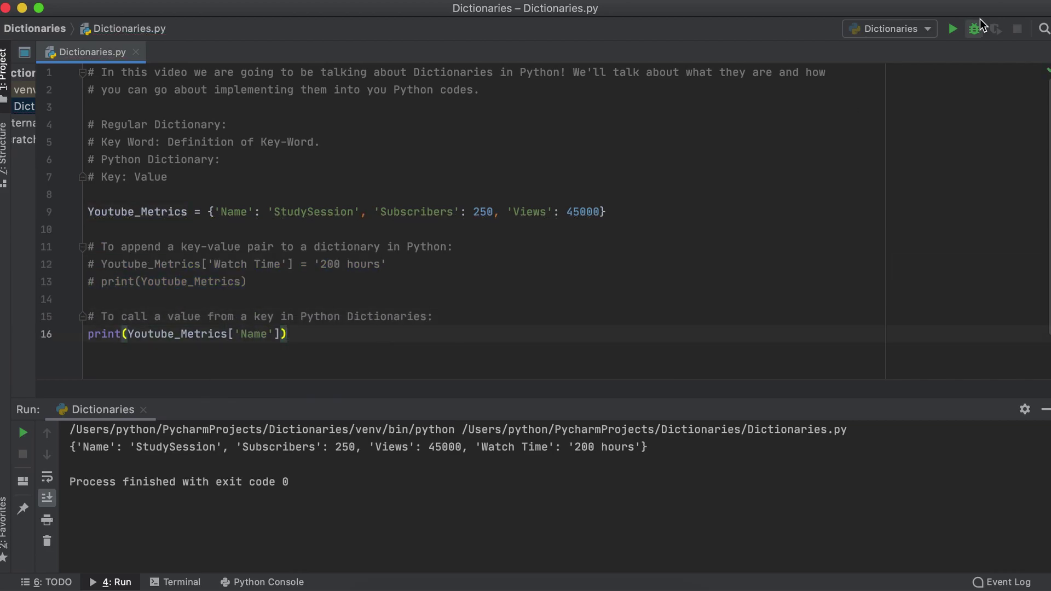
{"action": "left_click", "coordinate": [953, 29]}
{"action": "key", "text": "Return"}
{"action": "key", "text": "Return"}
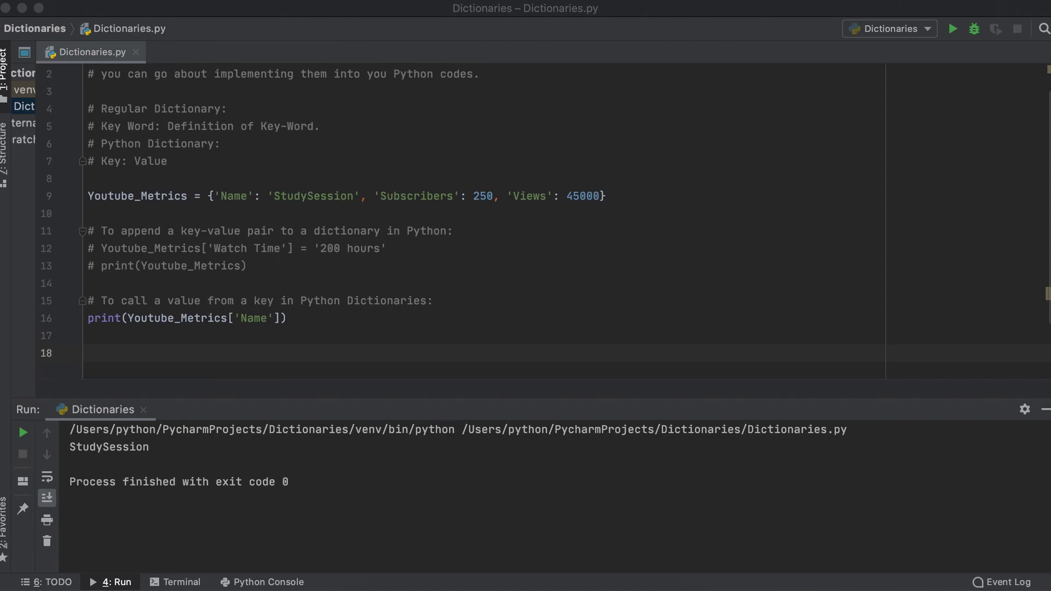
{"action": "type", "text": "del Youtube_M"}
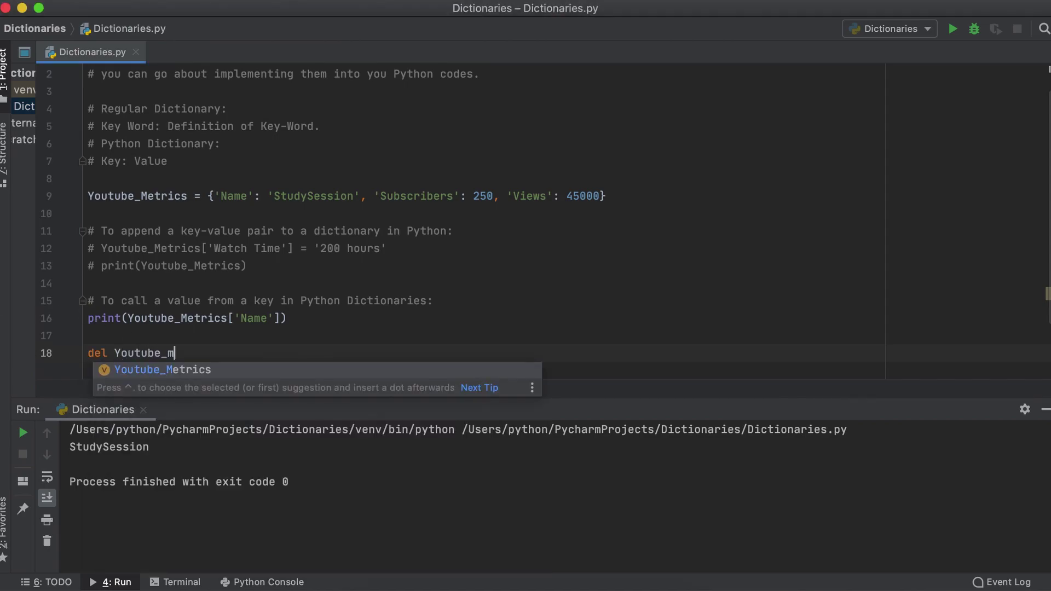
Step: Uncomment the Watch Time append line and comment out the Name print line
{"action": "key", "text": "Return"}
{"action": "left_click", "coordinate": [97, 248]}
{"action": "key", "text": "ctrl+slash"}
{"action": "left_click", "coordinate": [97, 318]}
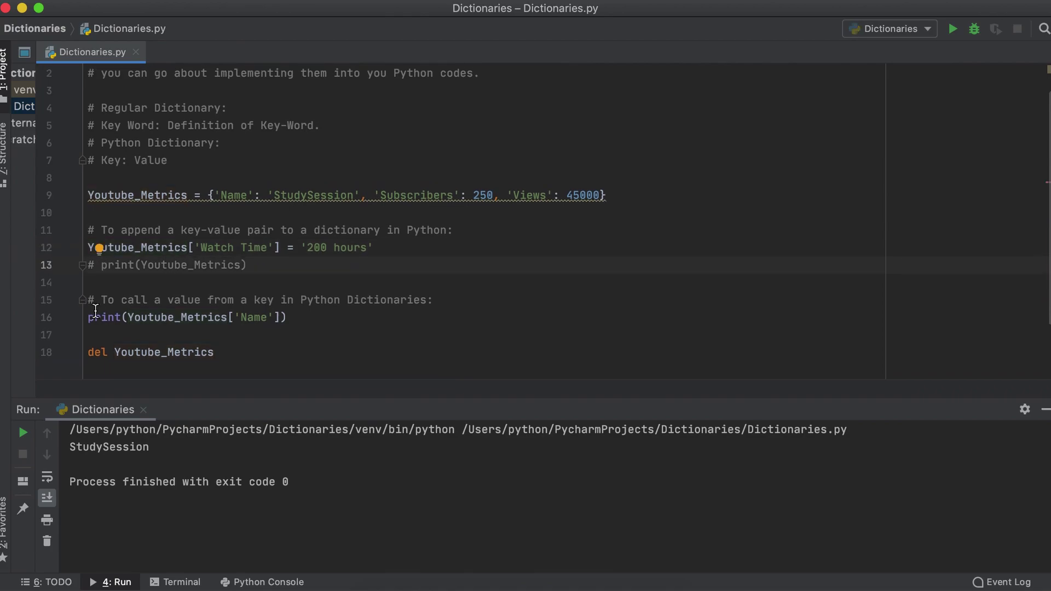
{"action": "key", "text": "ctrl+slash"}
{"action": "left_click", "coordinate": [287, 351]}
{"action": "type", "text": "['W"}
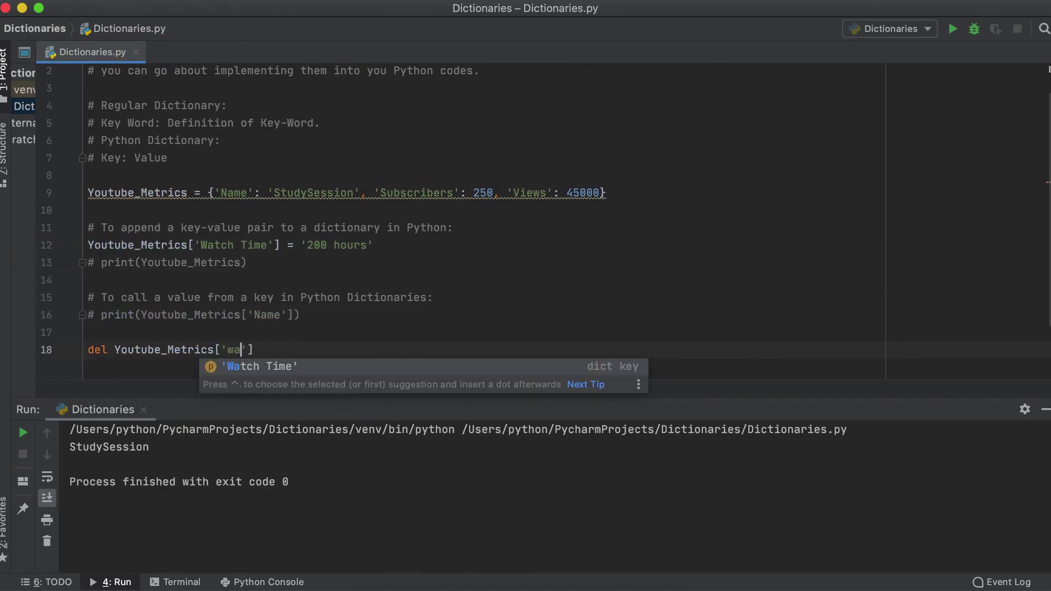
Step: Complete del Youtube_Metrics['Watch Time'] with a print statement and run it
{"action": "key", "text": "Return"}
{"action": "key", "text": "Return"}
{"action": "type", "text": "print(Y"}
{"action": "key", "text": "Return"}
{"action": "left_click", "coordinate": [952, 29]}
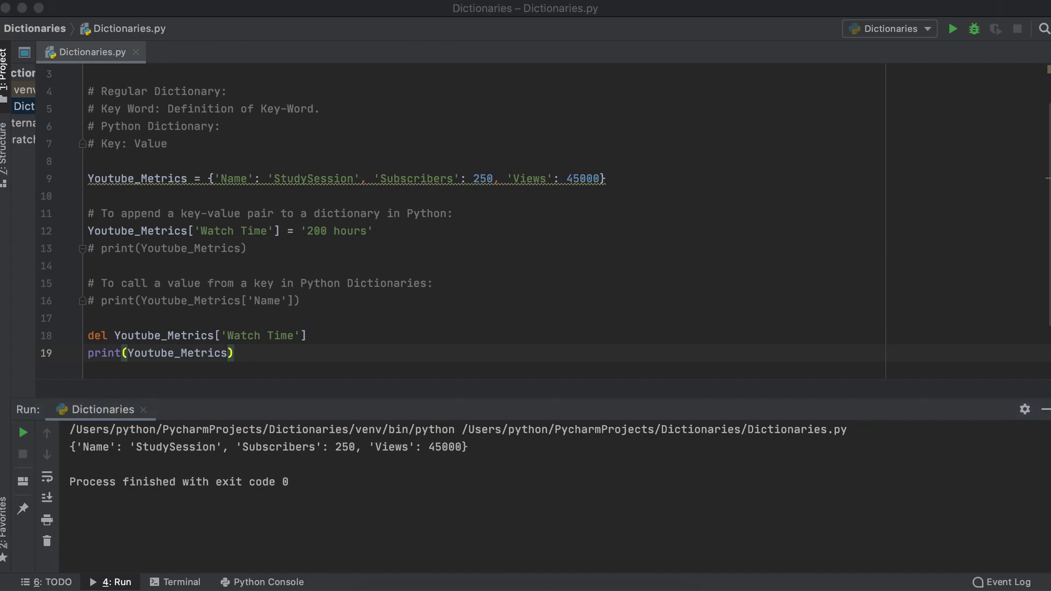
Step: Add a comment above the delete demo and comment out its del and print lines
{"action": "key", "text": "Return"}
{"action": "type", "text": "# To delete a key-value pair from your from your dictionary."}
{"action": "key", "text": "Down"}
{"action": "key", "text": "shift+Down"}
{"action": "key", "text": "shift+Down"}
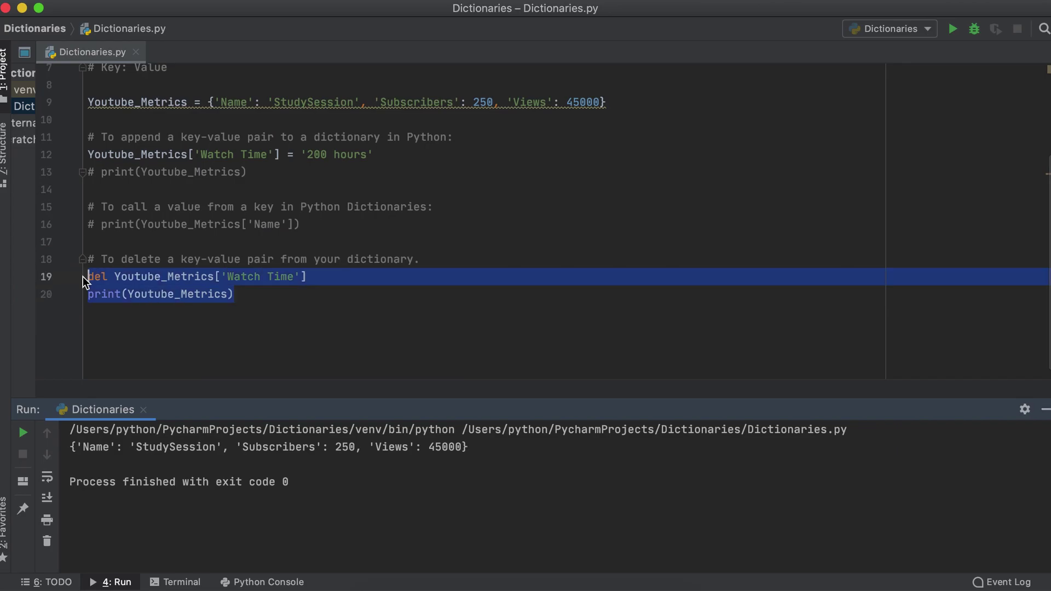
{"action": "key", "text": "super+slash"}
{"action": "key", "text": "Return"}
{"action": "type", "text": "# To overwrite a value from a given key-value"}
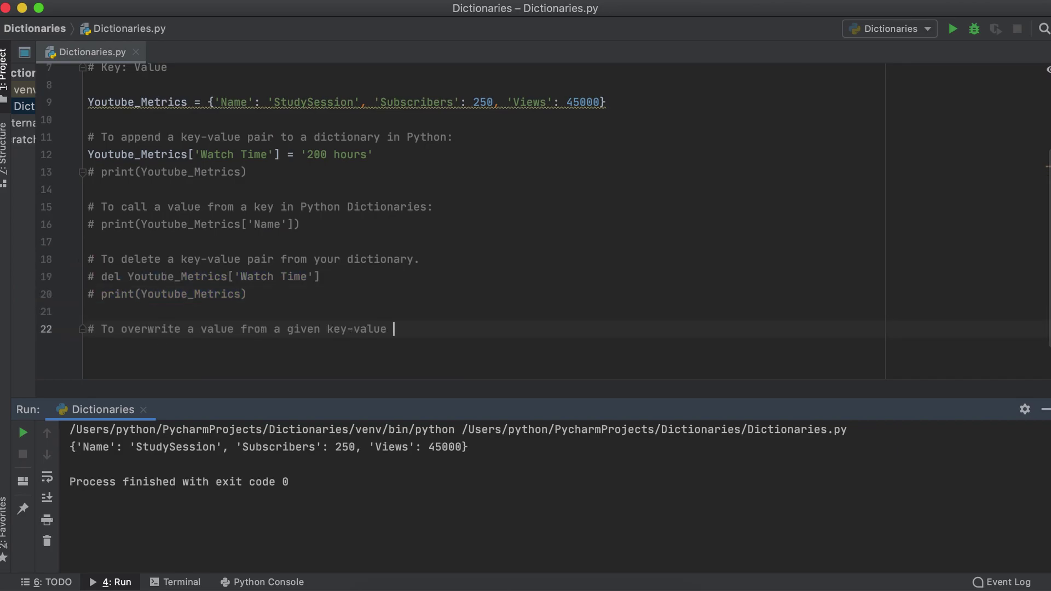
{"action": "type", "text": " pair:"}
Step: Set Youtube_Metrics['Subscribers'] = 276, print the dictionary, and run it with Ctrl+R
{"action": "key", "text": "Return"}
{"action": "type", "text": "You"}
{"action": "key", "text": "Return"}
{"action": "type", "text": "['Subsc"}
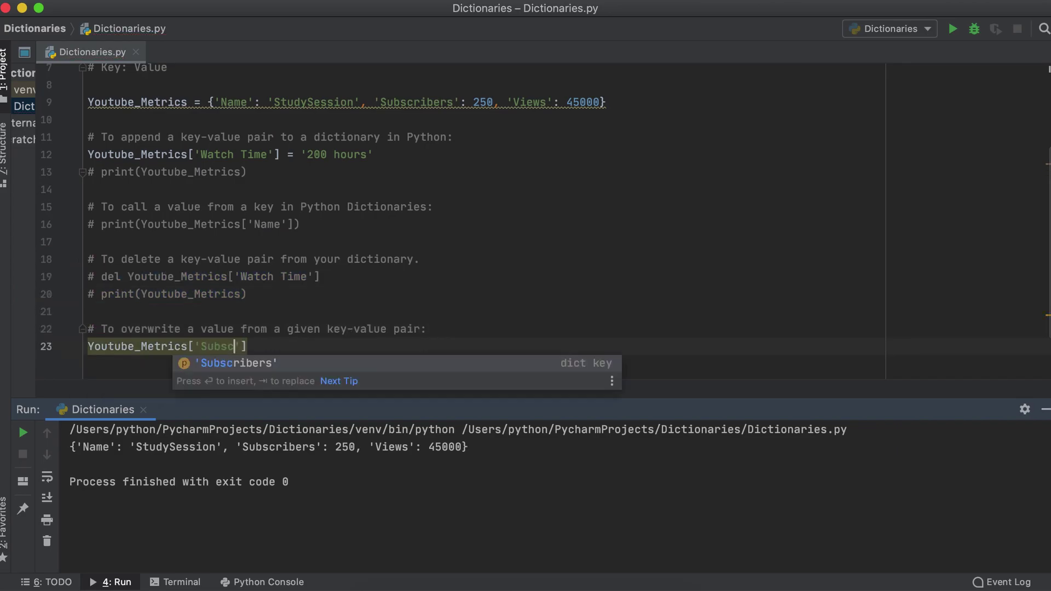
{"action": "key", "text": "Return"}
{"action": "type", "text": "= 276"}
{"action": "key", "text": "Return"}
{"action": "type", "text": "print(Youtube_Metrics)"}
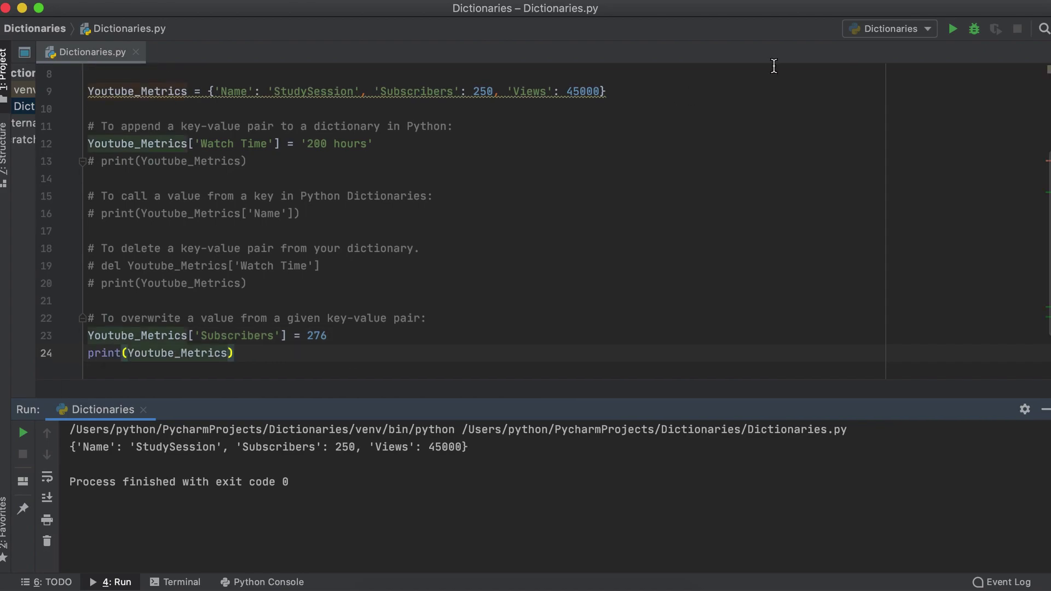
{"action": "key", "text": "ctrl+r"}
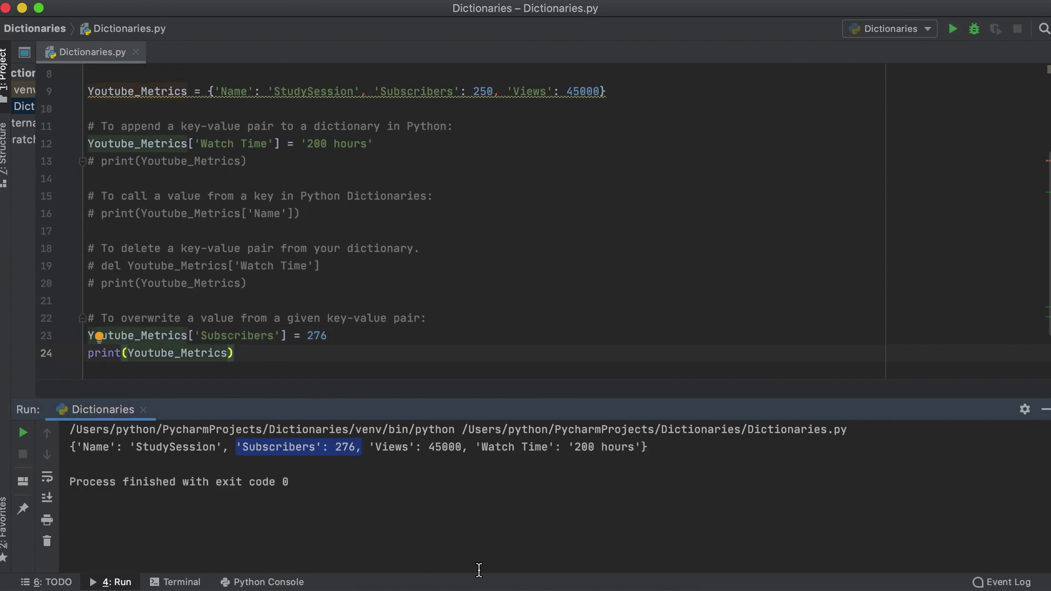